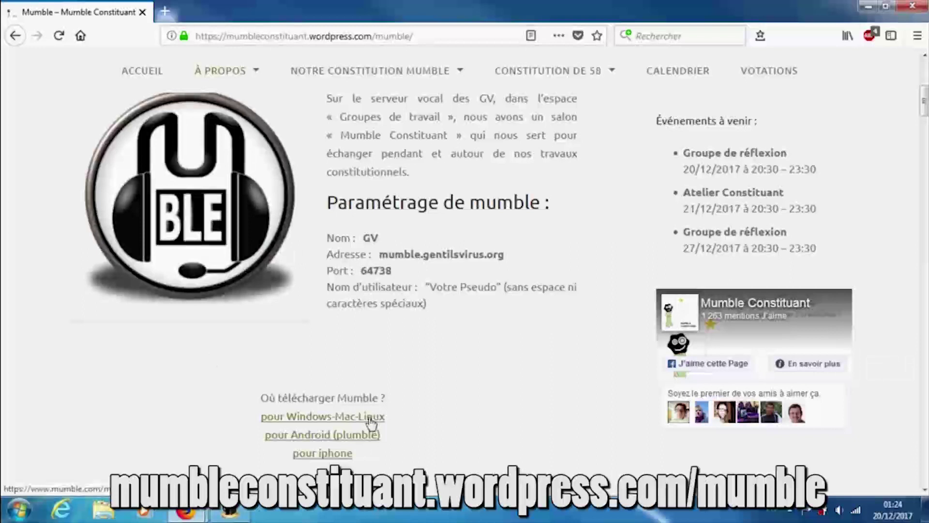
- Download the Windows client of Mumble 1.2.19 with the Mumble.com skin and run the saved installer
{"action": "left_click", "coordinate": [370, 418]}
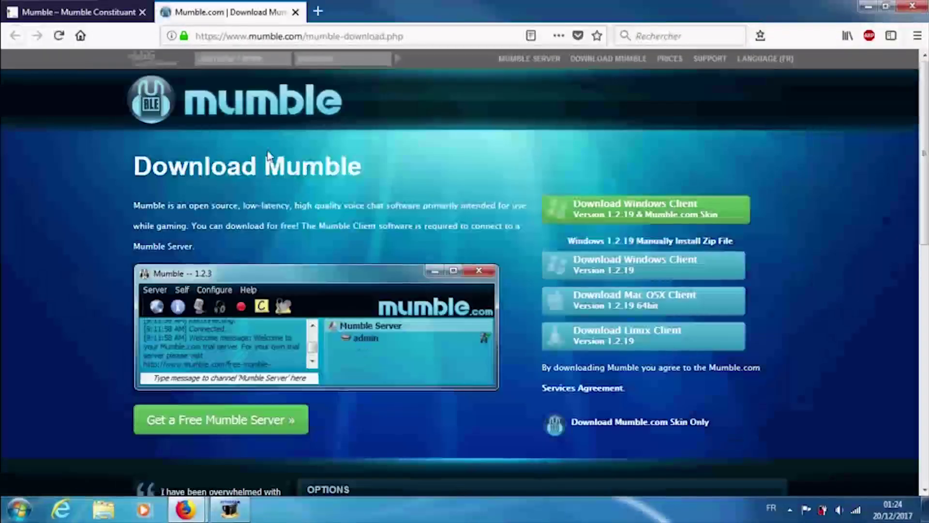
{"action": "left_click", "coordinate": [698, 213]}
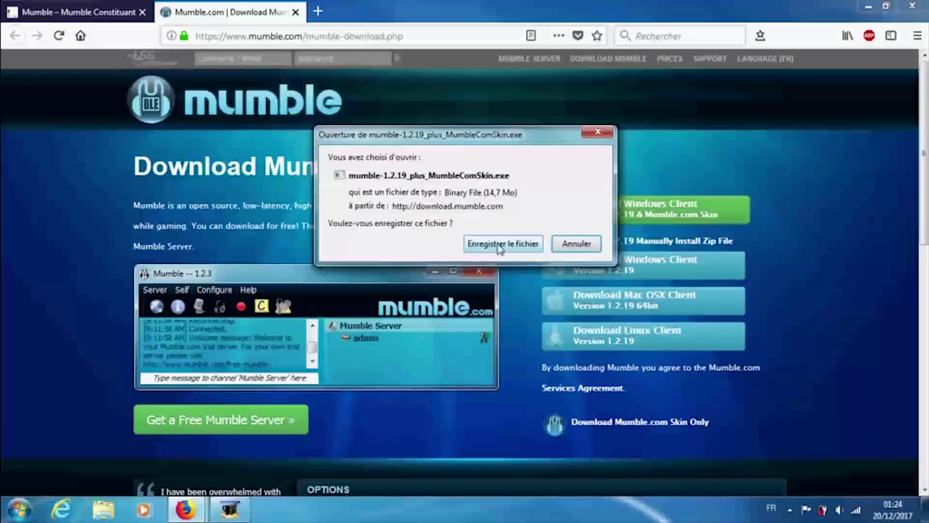
{"action": "left_click", "coordinate": [501, 244]}
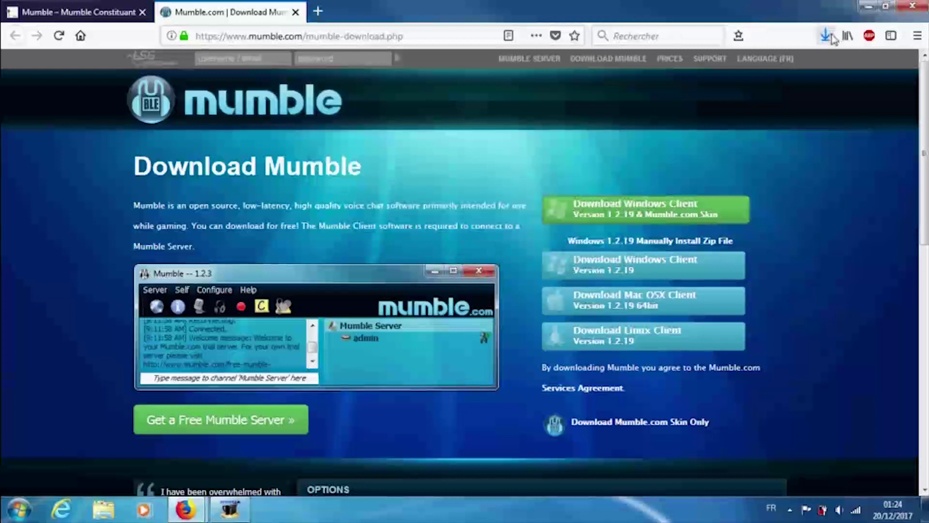
{"action": "left_click", "coordinate": [826, 35]}
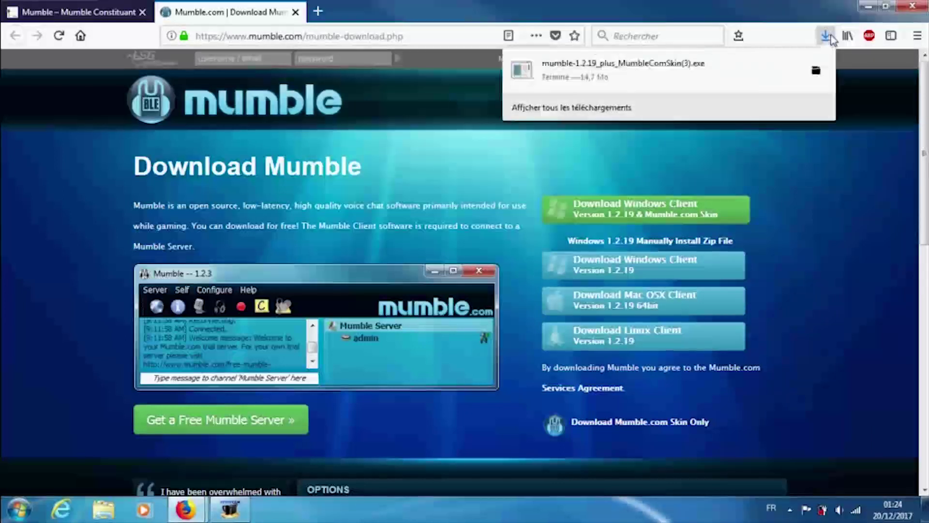
{"action": "left_click", "coordinate": [609, 82]}
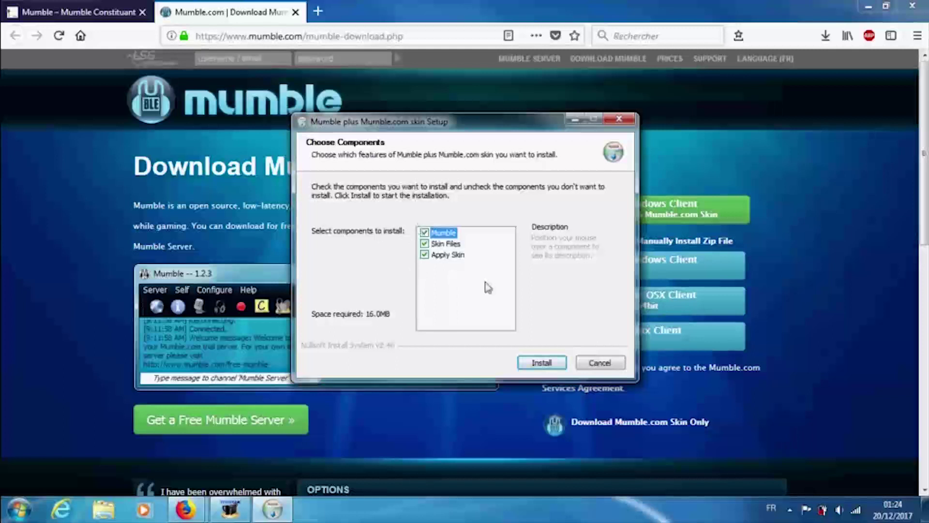
- Install Mumble 1.2.19 and its skin with the default components, accepting the licence agreement, and close both setup wizards
{"action": "left_click", "coordinate": [541, 363]}
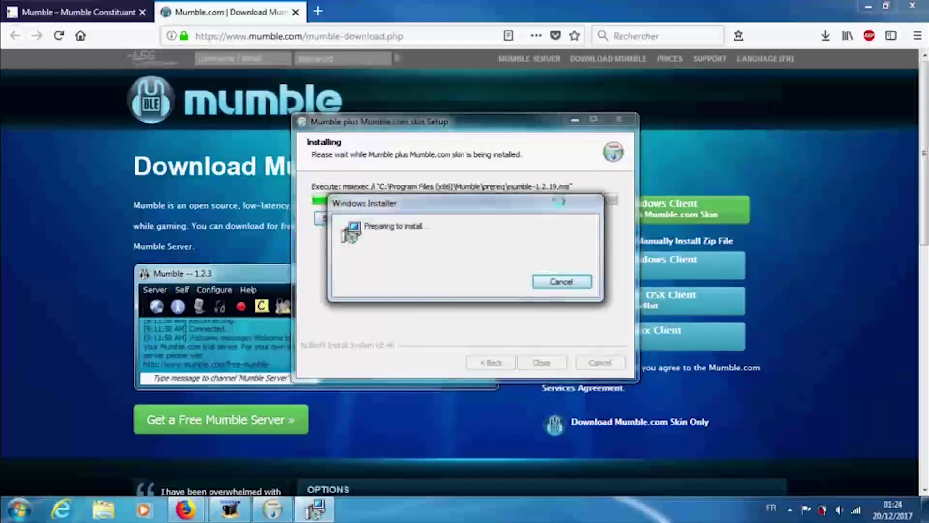
{"action": "left_click", "coordinate": [536, 361]}
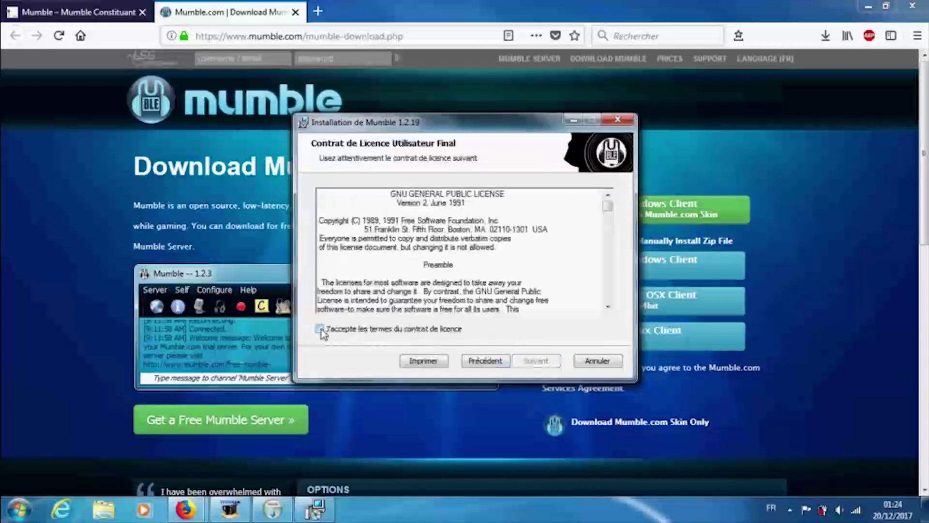
{"action": "left_click", "coordinate": [320, 330]}
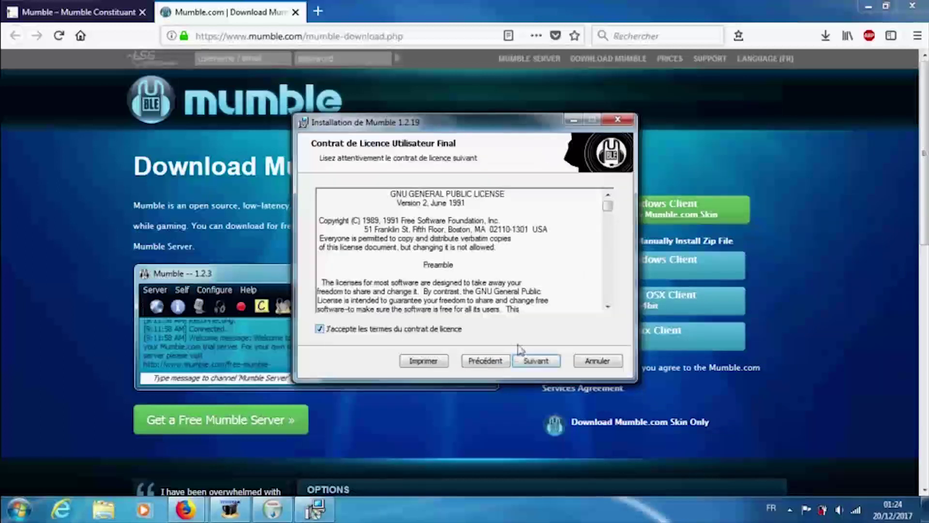
{"action": "left_click", "coordinate": [540, 364]}
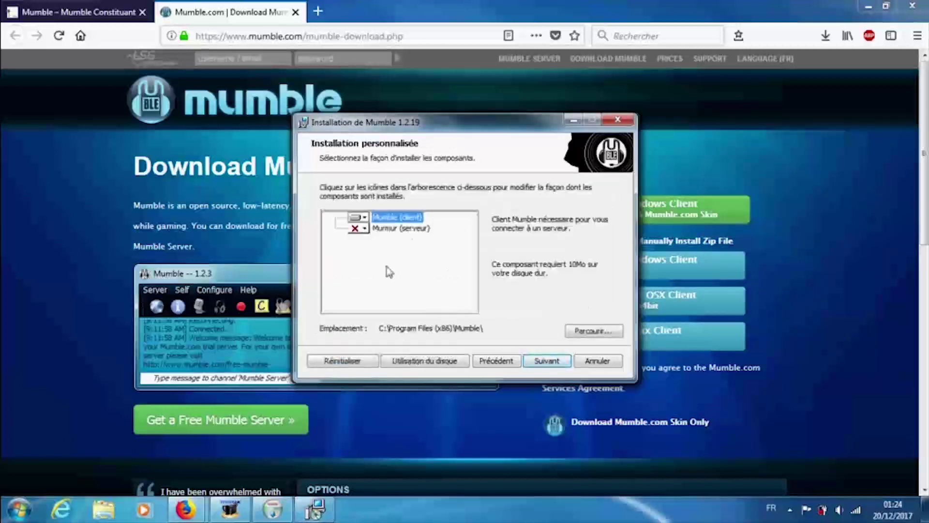
{"action": "left_click", "coordinate": [544, 362]}
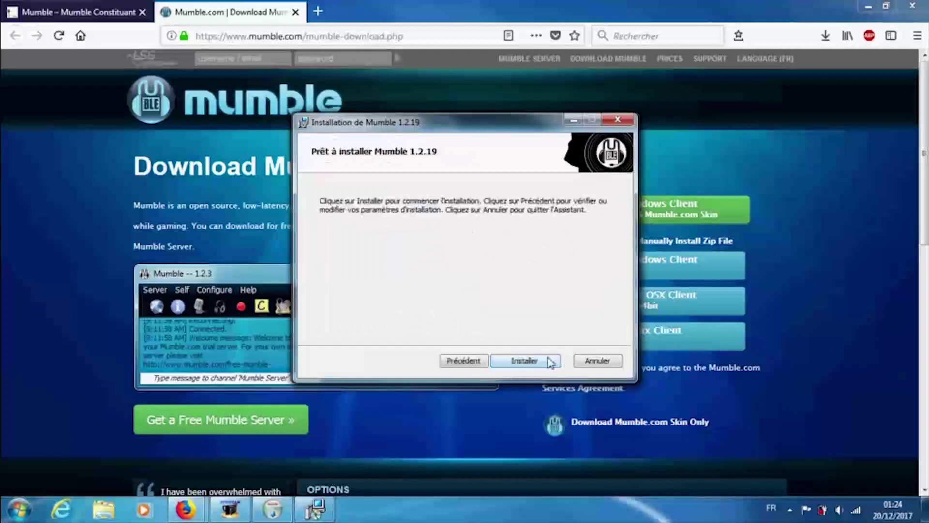
{"action": "left_click", "coordinate": [550, 362]}
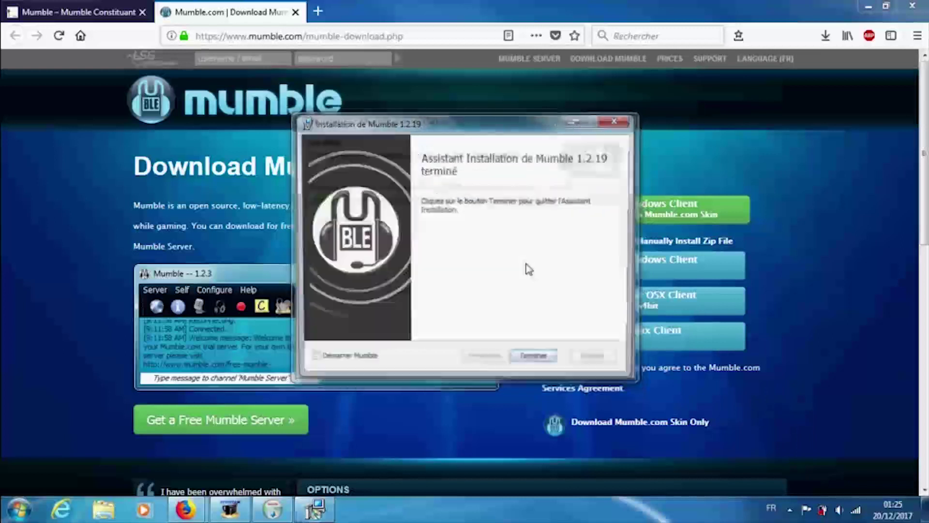
{"action": "left_click", "coordinate": [551, 364]}
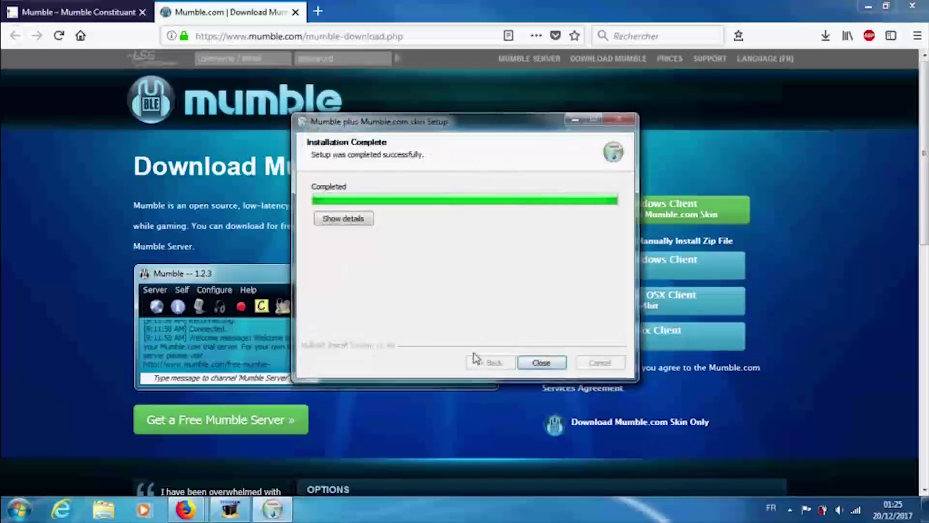
{"action": "left_click", "coordinate": [541, 363]}
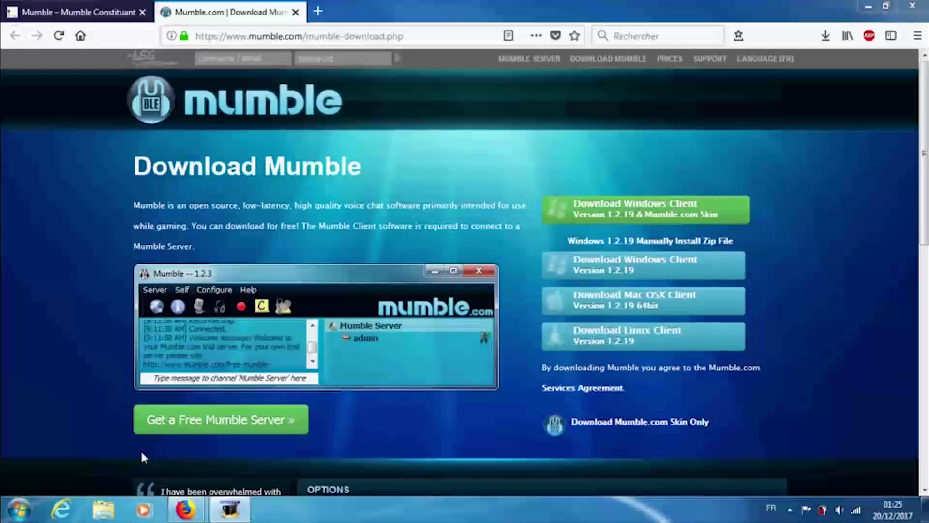
- Launch Mumble and create a new server entry named gv with the address mumble.gentilsvirus.org
{"action": "left_click", "coordinate": [19, 510]}
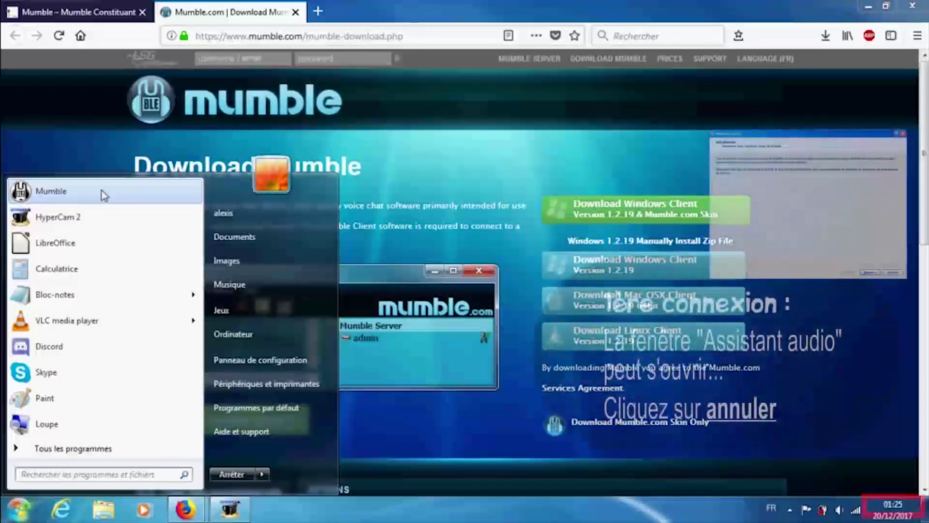
{"action": "left_click", "coordinate": [56, 199]}
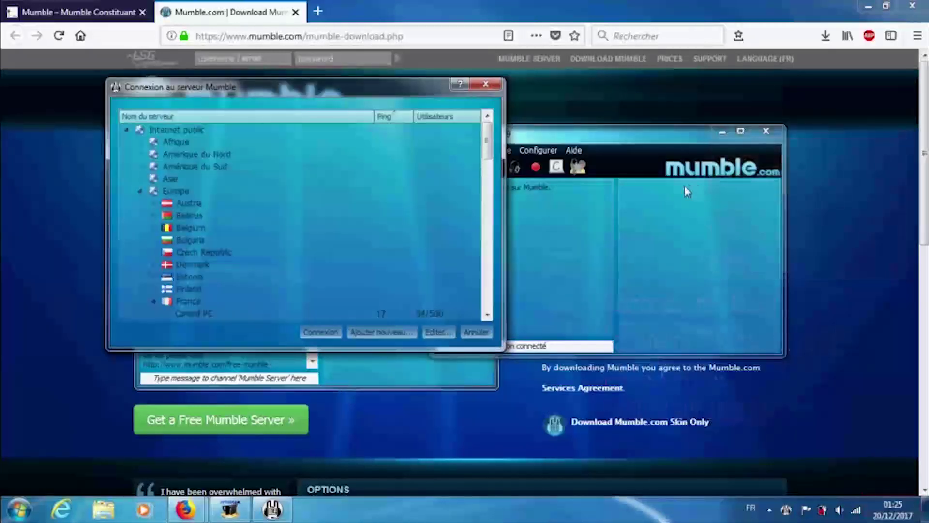
{"action": "left_click", "coordinate": [402, 333]}
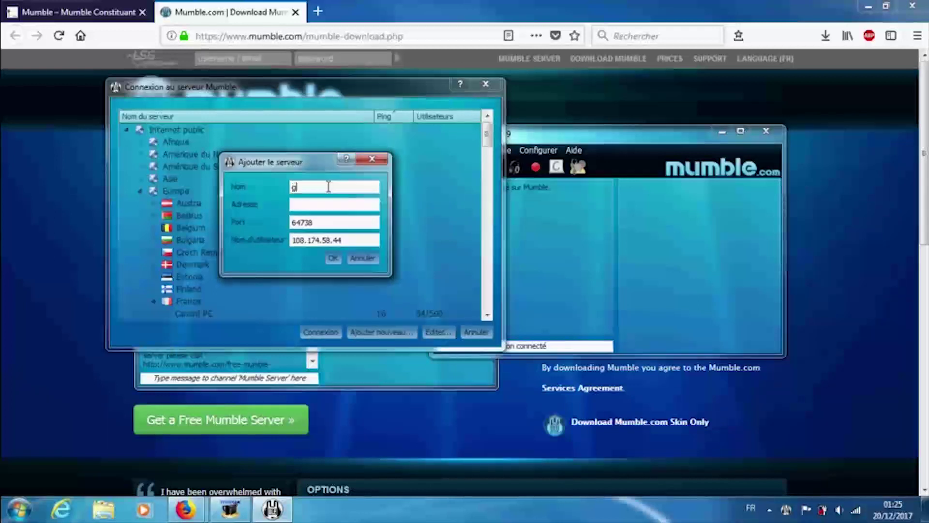
{"action": "left_click", "coordinate": [310, 205]}
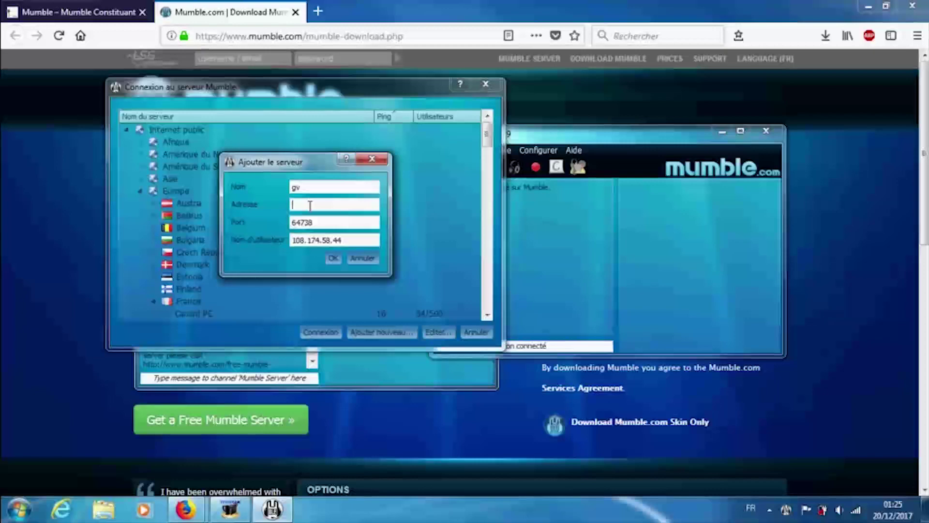
{"action": "type", "text": "mumble.gentilsvirus.org"}
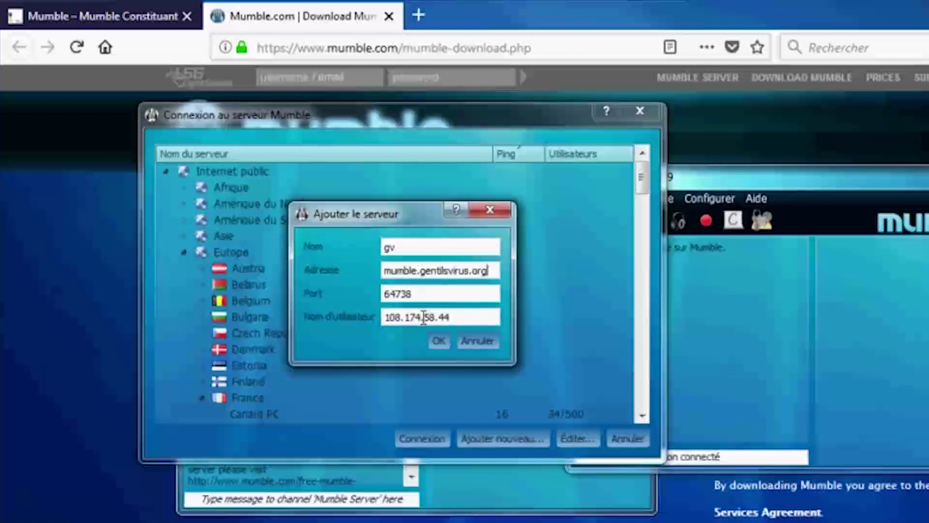
- Set the server entry's username to démocrite, save the entry and connect to the gv server
{"action": "double_click", "coordinate": [457, 317]}
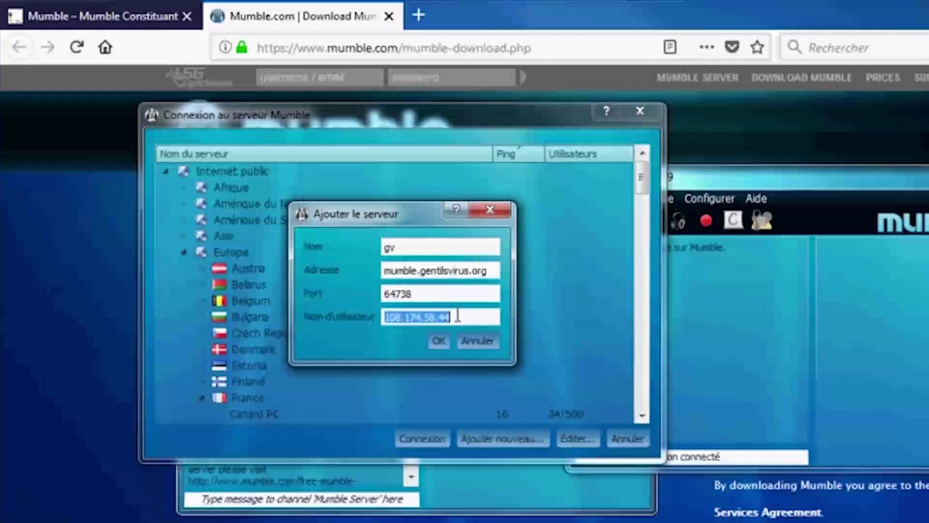
{"action": "type", "text": "dé"}
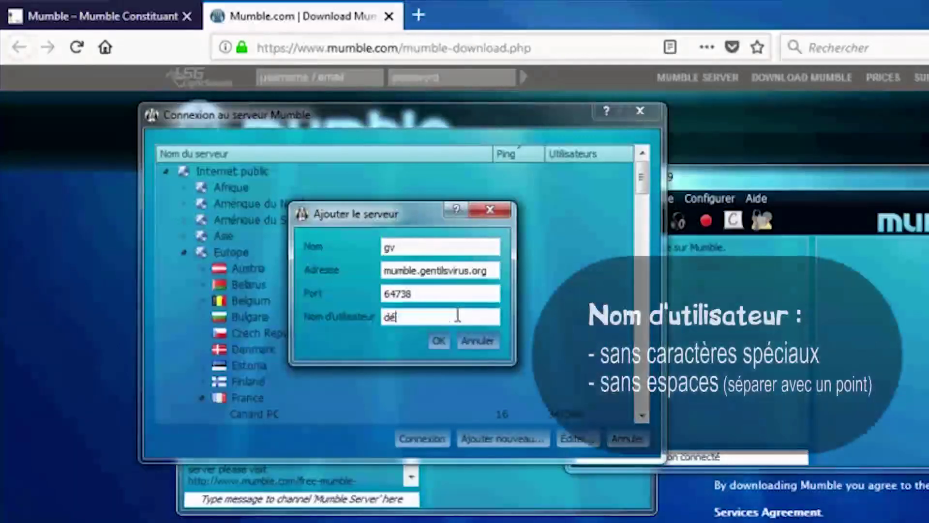
{"action": "type", "text": "mocrite"}
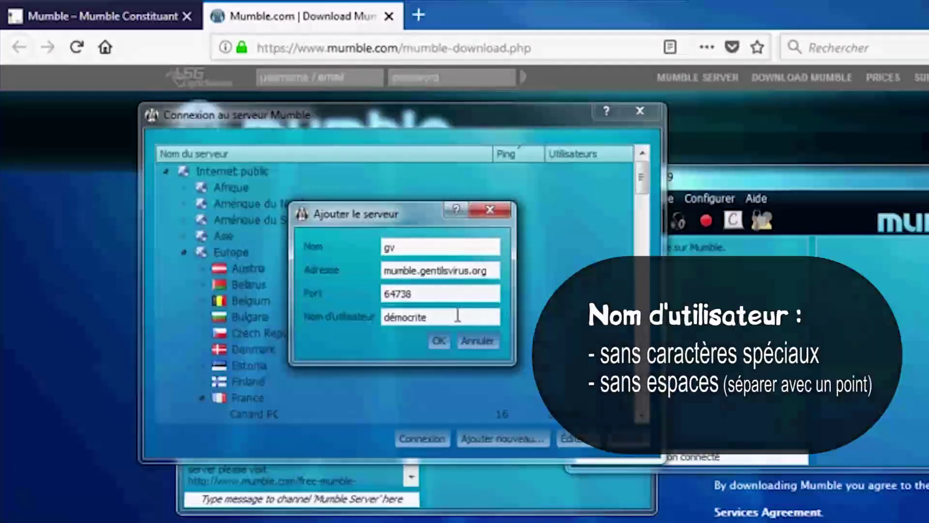
{"action": "left_click", "coordinate": [441, 341]}
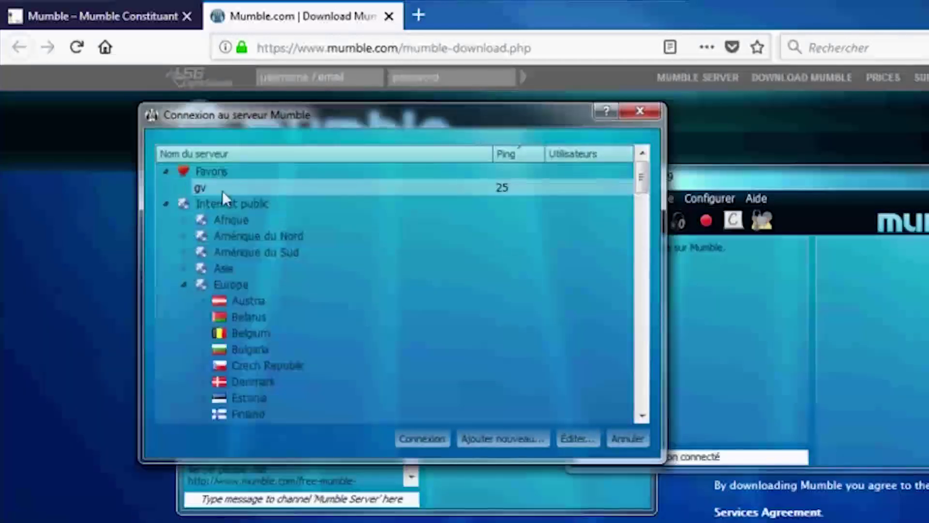
{"action": "double_click", "coordinate": [522, 186]}
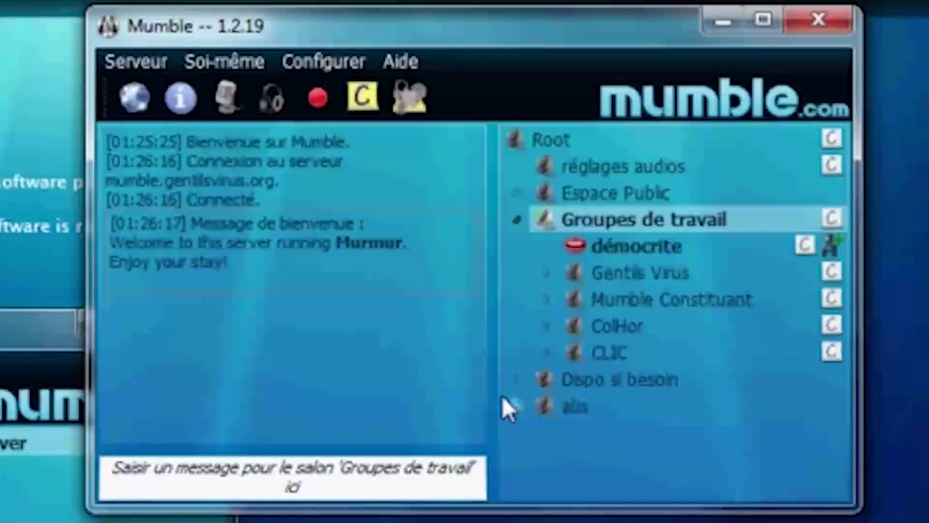
- Turn off Mumble's speech synthesis (Synthèse vocale)
{"action": "mouse_move", "coordinate": [579, 257]}
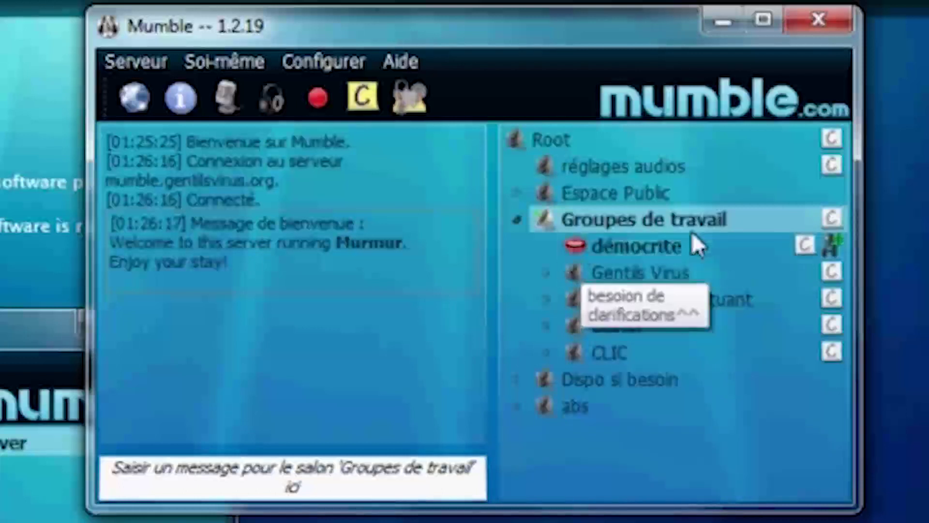
{"action": "left_click", "coordinate": [316, 61]}
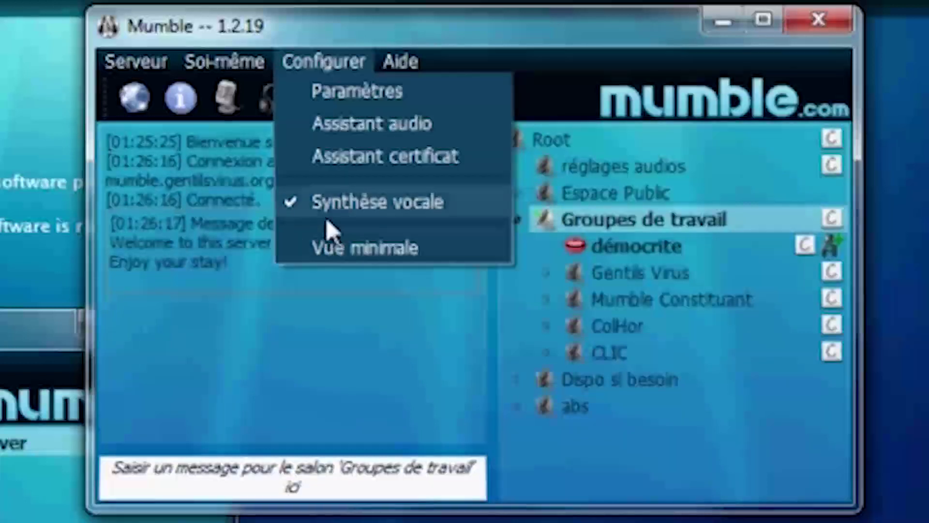
{"action": "left_click", "coordinate": [311, 198]}
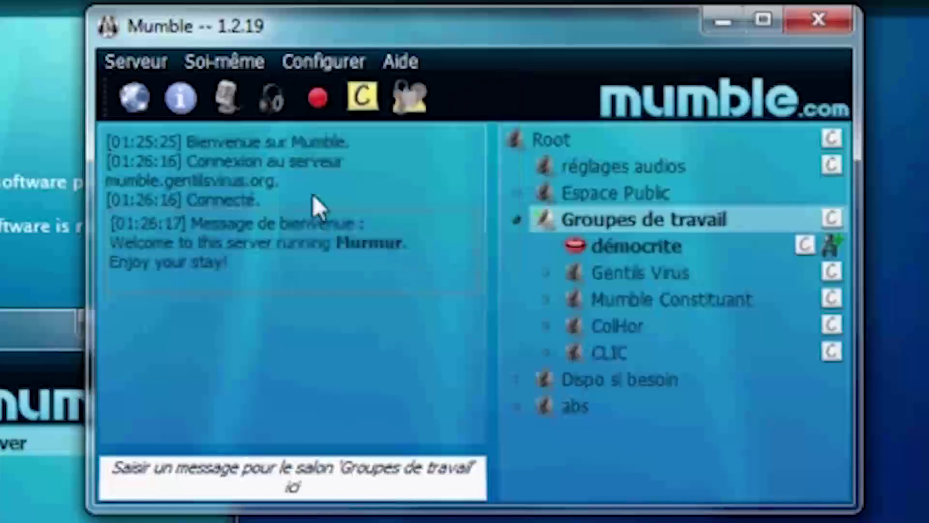
- Set the audio input transmission mode to Appuyer-pour-parler in Mumble's settings
{"action": "left_click", "coordinate": [327, 64]}
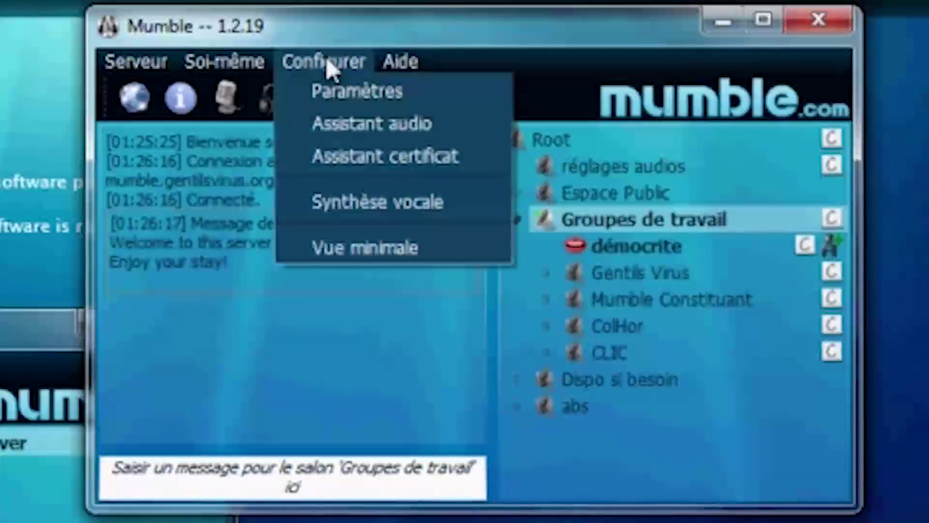
{"action": "left_click", "coordinate": [364, 97]}
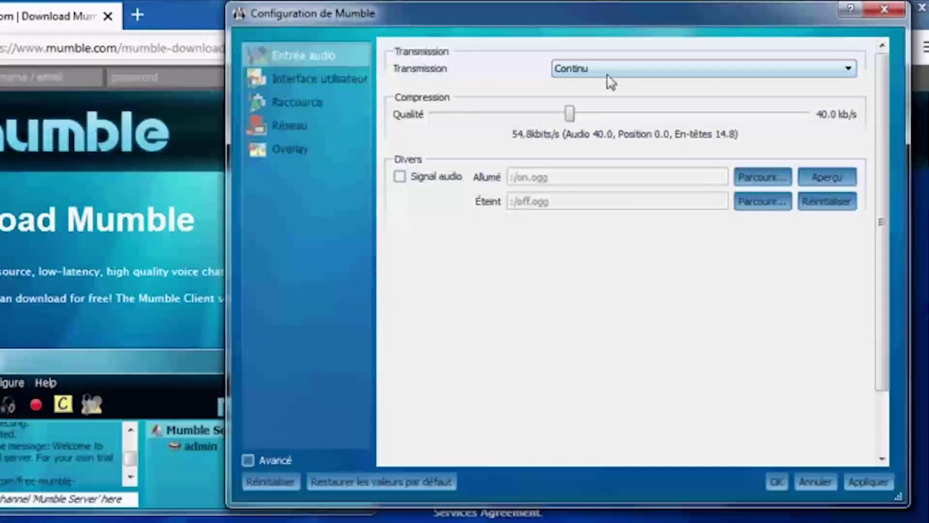
{"action": "left_click", "coordinate": [622, 71]}
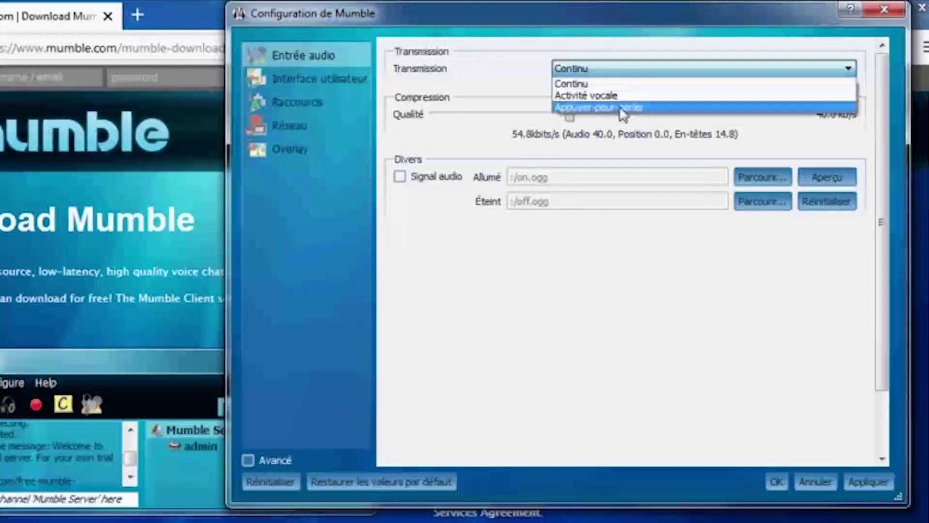
{"action": "left_click", "coordinate": [623, 107]}
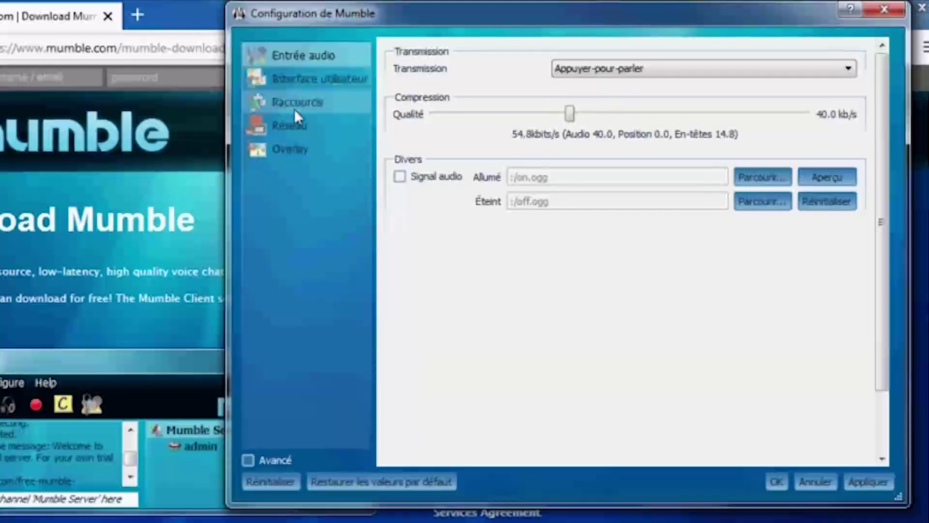
- Add a new shortcut in Mumble's settings and assign it the Appuyer-pour-parler function
{"action": "left_click", "coordinate": [306, 107]}
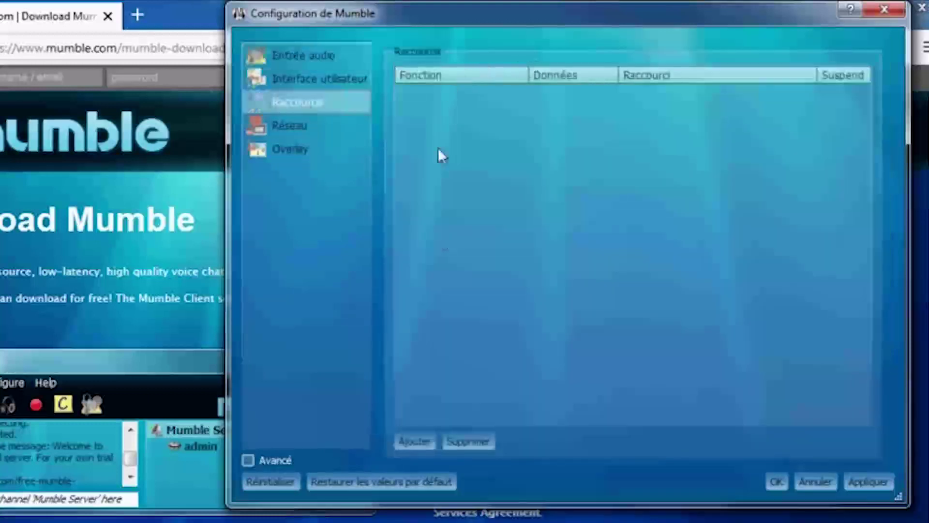
{"action": "left_click", "coordinate": [421, 453]}
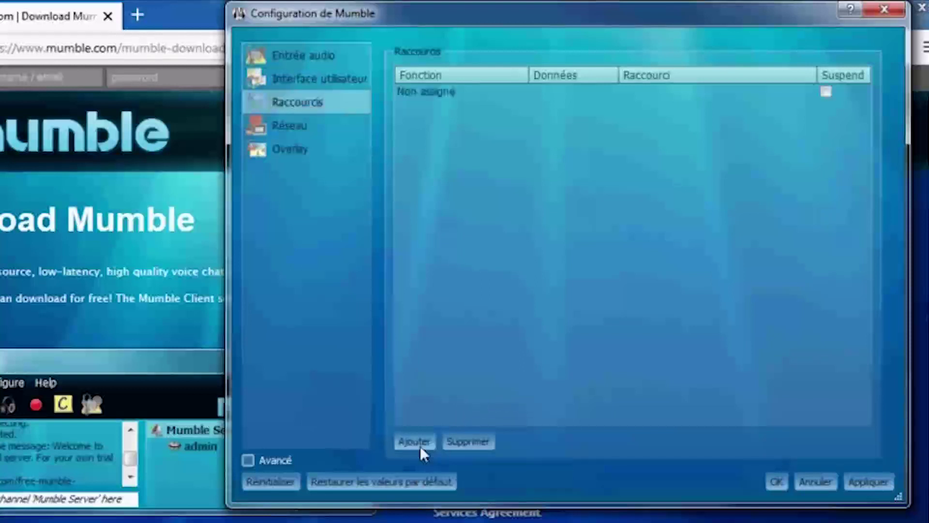
{"action": "double_click", "coordinate": [444, 95]}
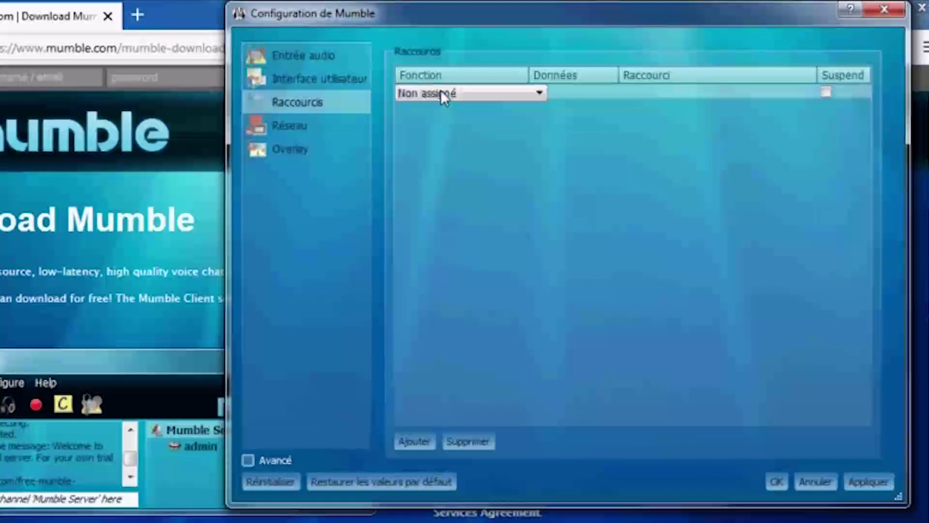
{"action": "left_click", "coordinate": [539, 95]}
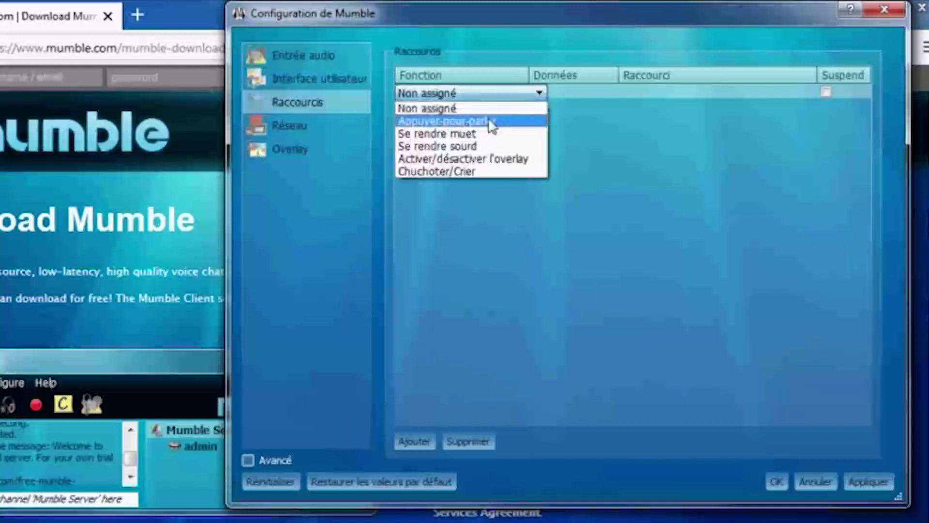
{"action": "left_click", "coordinate": [491, 124]}
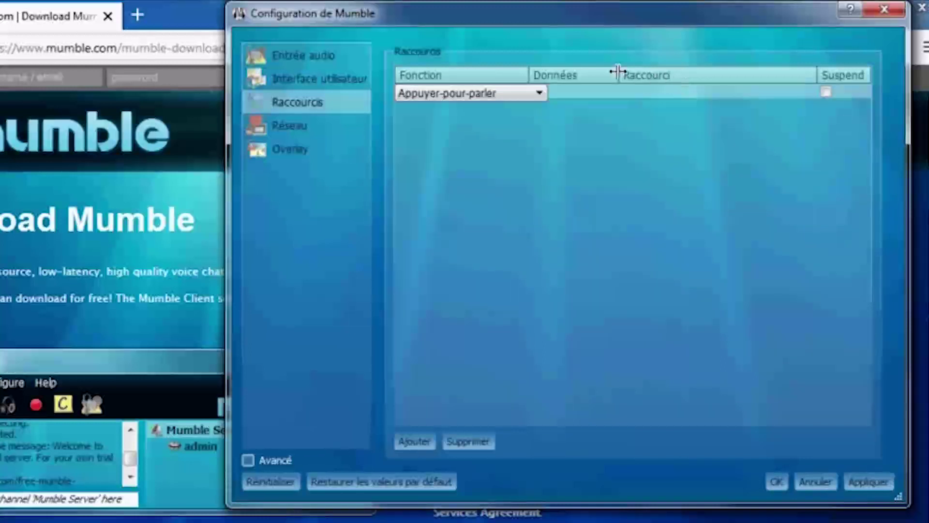
- Assign the Ctrl key to the Appuyer-pour-parler shortcut, apply the change and close Mumble's settings
{"action": "left_click", "coordinate": [648, 95]}
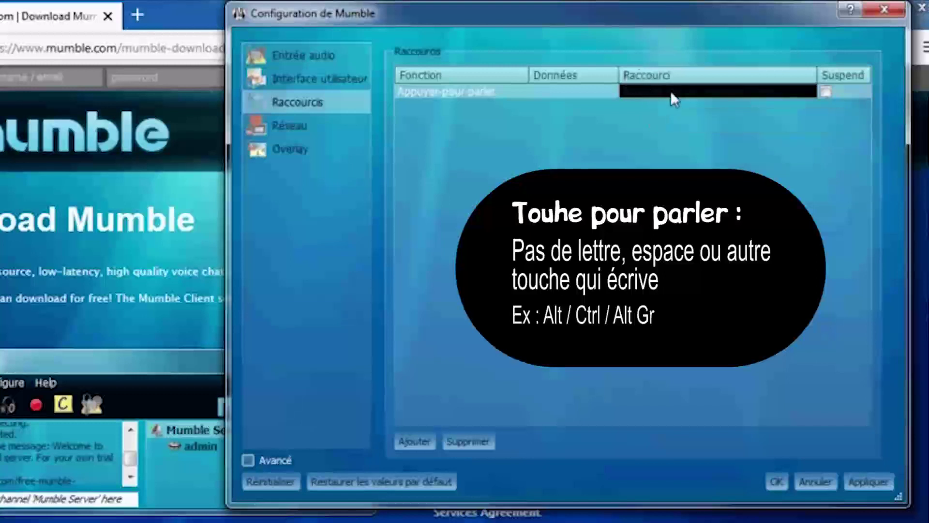
{"action": "key", "text": "ctrl"}
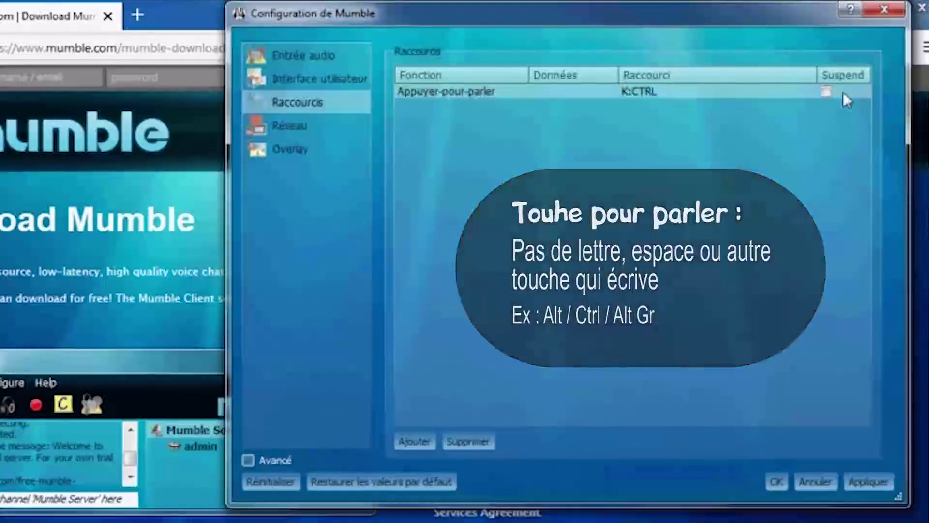
{"action": "left_click", "coordinate": [880, 490]}
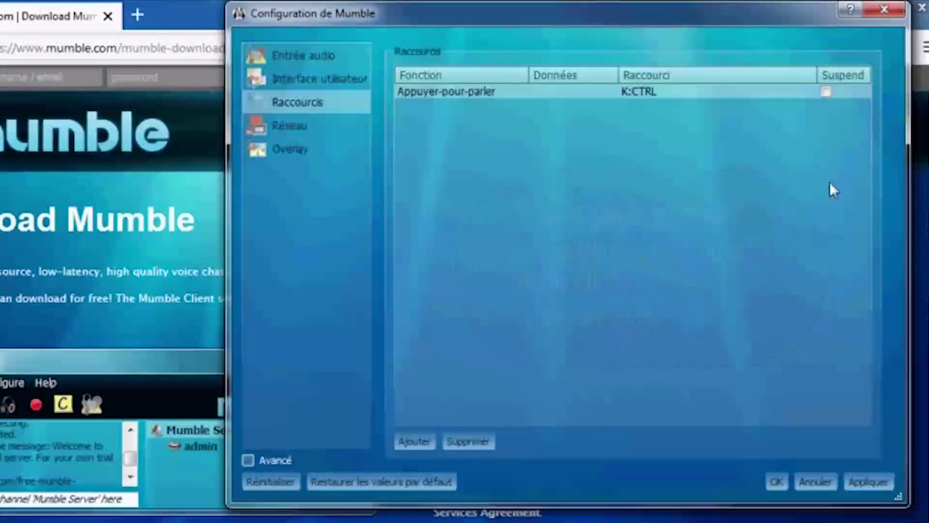
{"action": "left_click", "coordinate": [294, 58]}
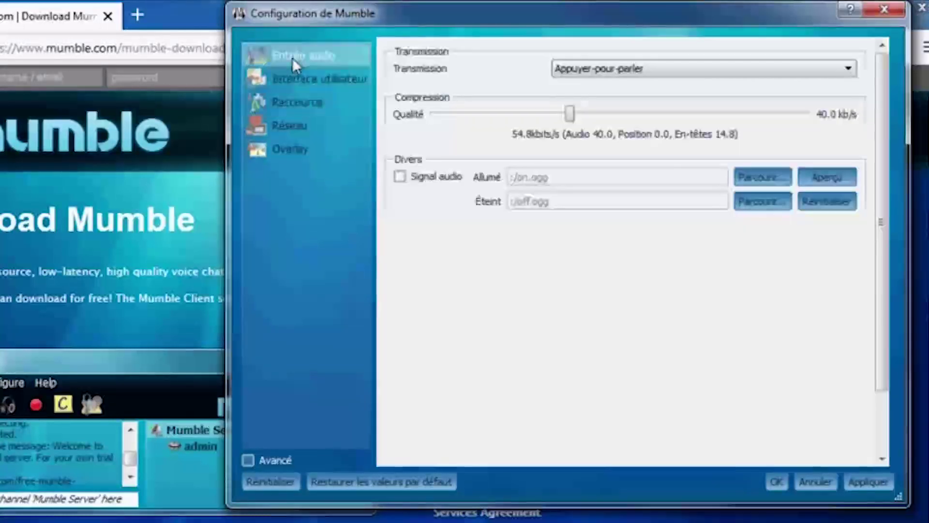
{"action": "left_click", "coordinate": [306, 109]}
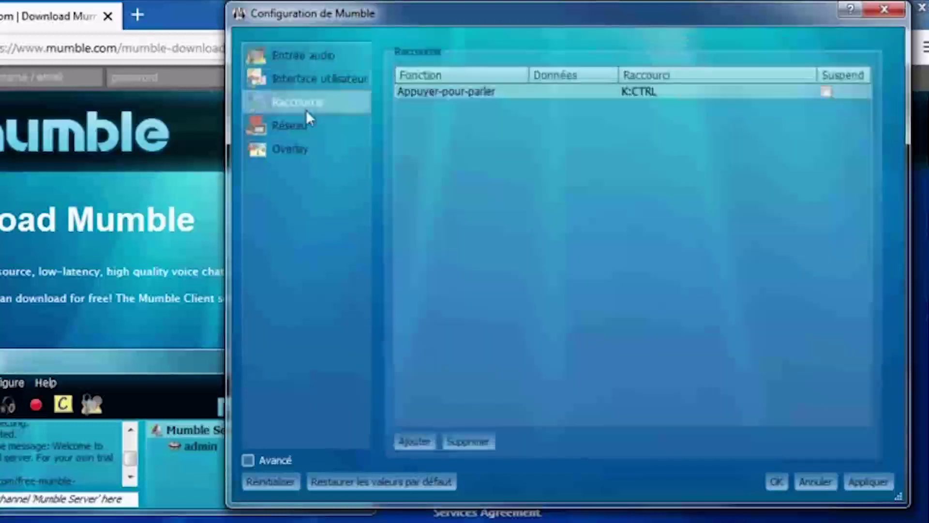
{"action": "left_click", "coordinate": [889, 14]}
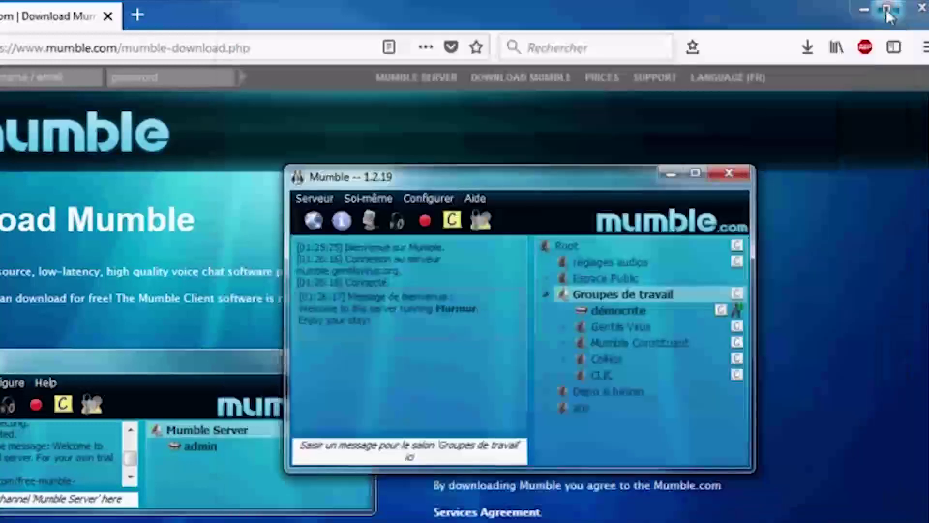
- Move your own user through the réglages audios and Espace Public channels and back to Groupes de travail
{"action": "mouse_move", "coordinate": [594, 303]}
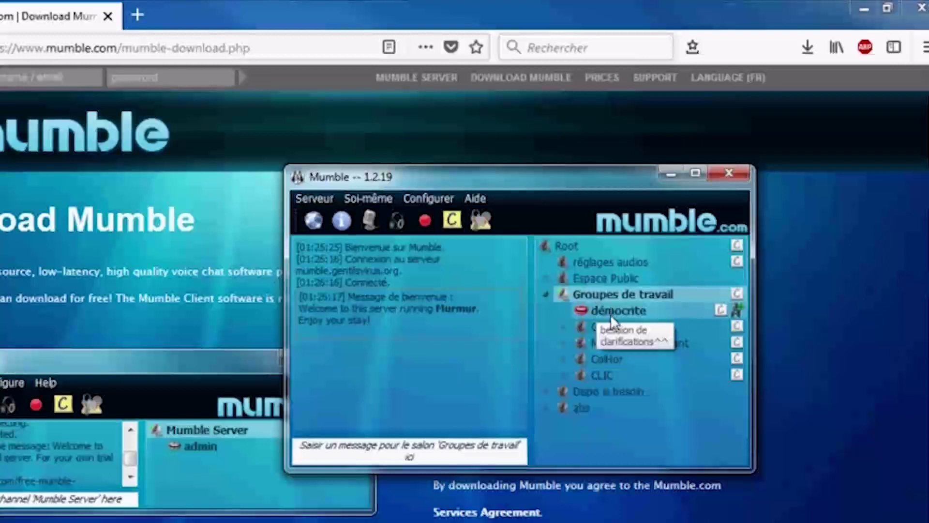
{"action": "left_click_drag", "start_coordinate": [611, 315], "coordinate": [609, 262]}
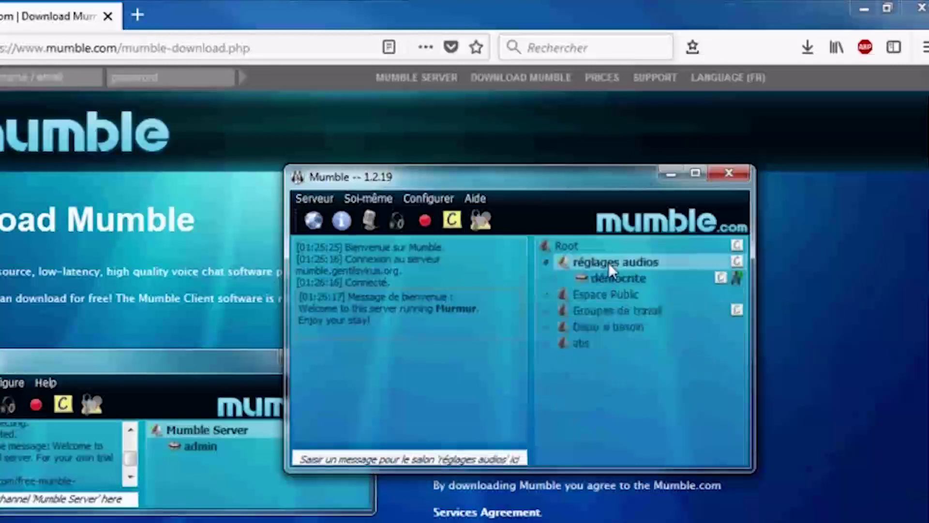
{"action": "double_click", "coordinate": [603, 296]}
{"action": "double_click", "coordinate": [600, 339]}
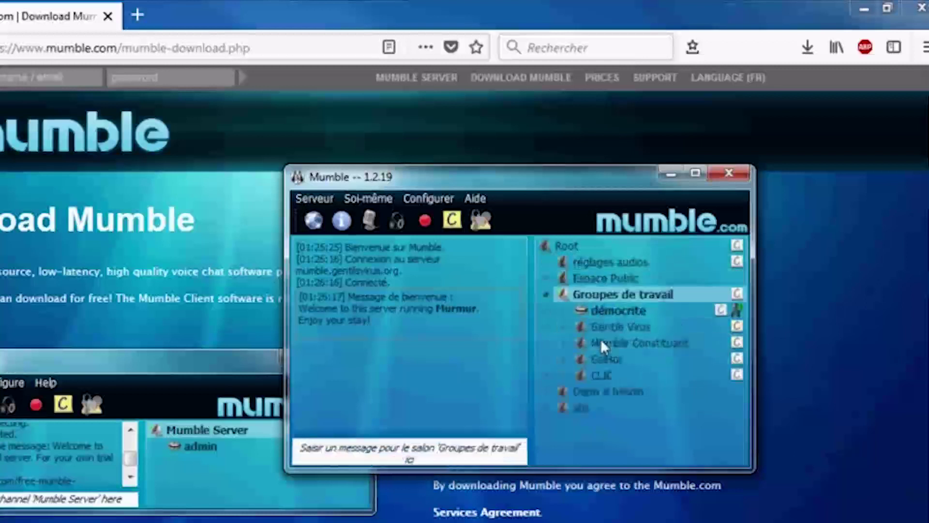
{"action": "double_click", "coordinate": [602, 290]}
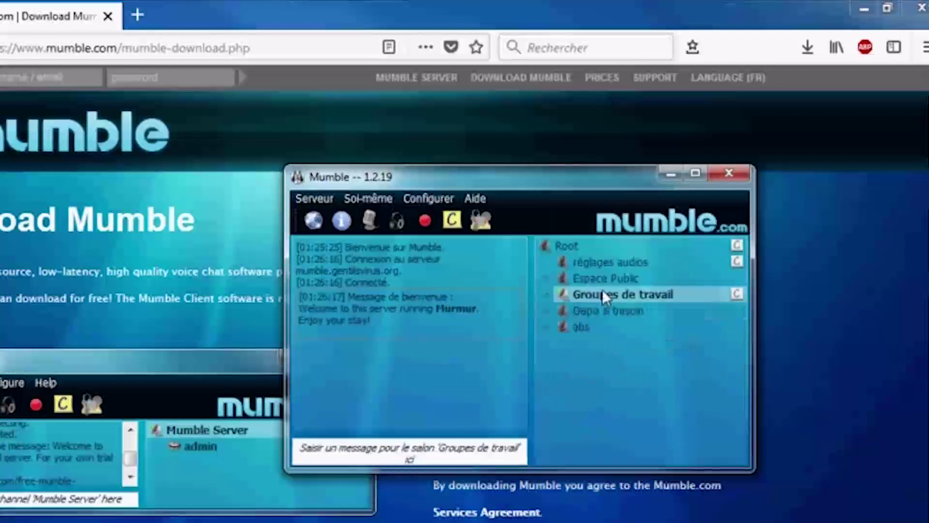
{"action": "double_click", "coordinate": [603, 293]}
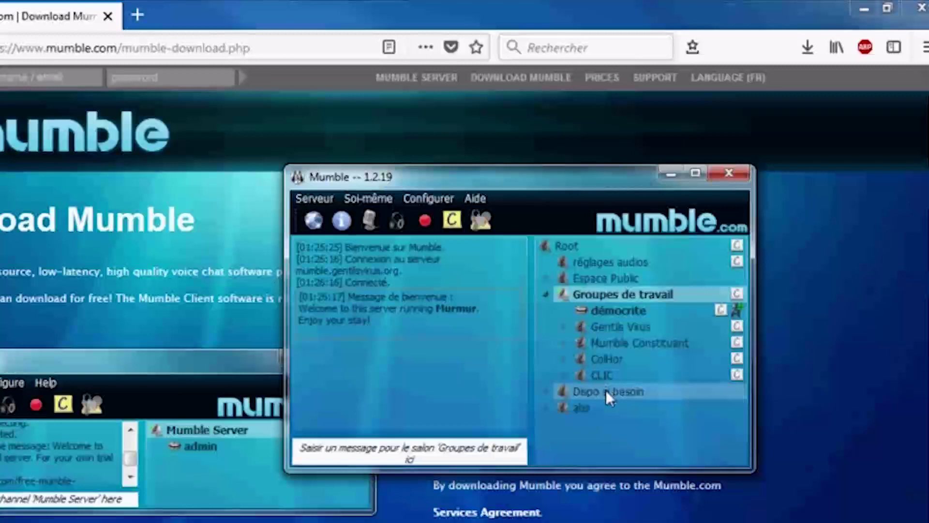